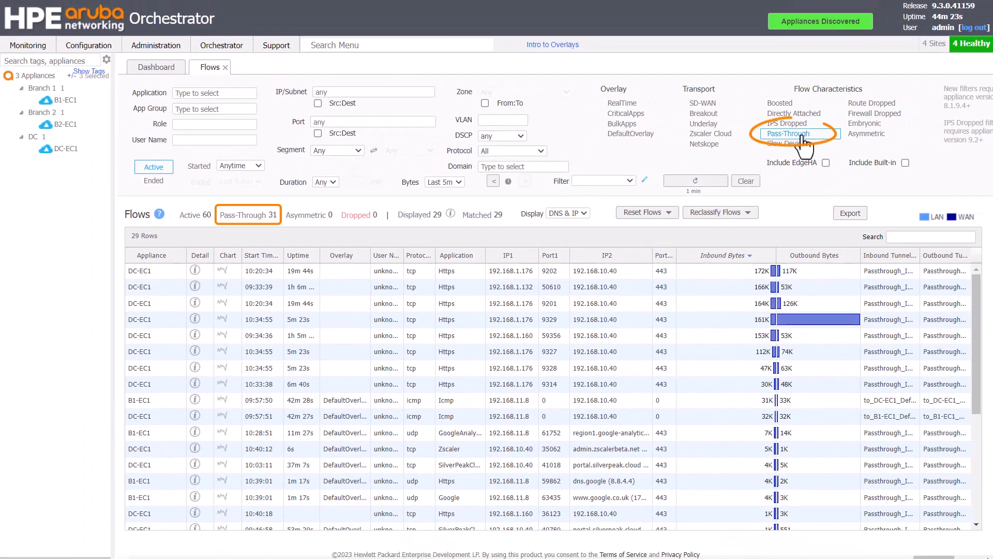
Include built-in flows in the pass-through flow list and apply the filter
left_click(905, 163)
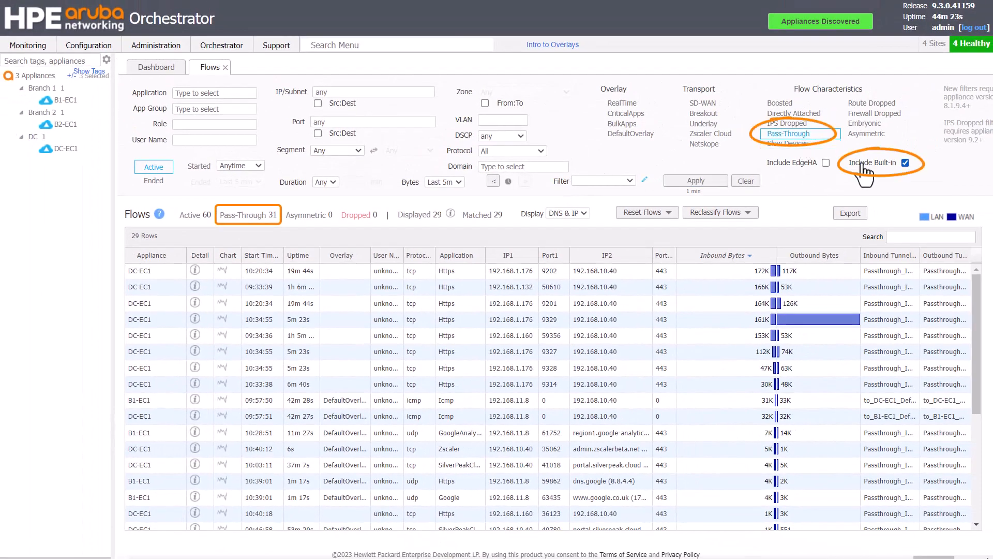
left_click(713, 181)
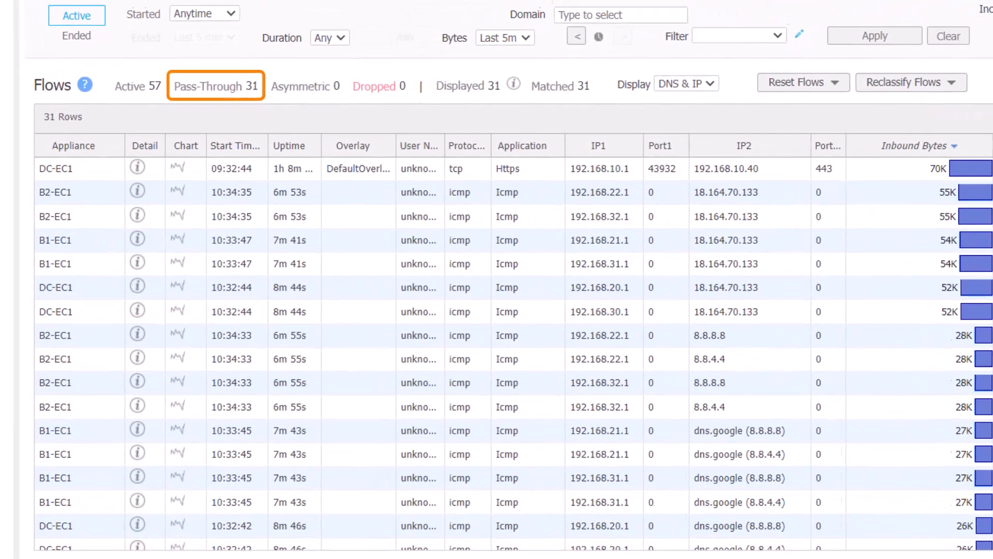
left_click(908, 38)
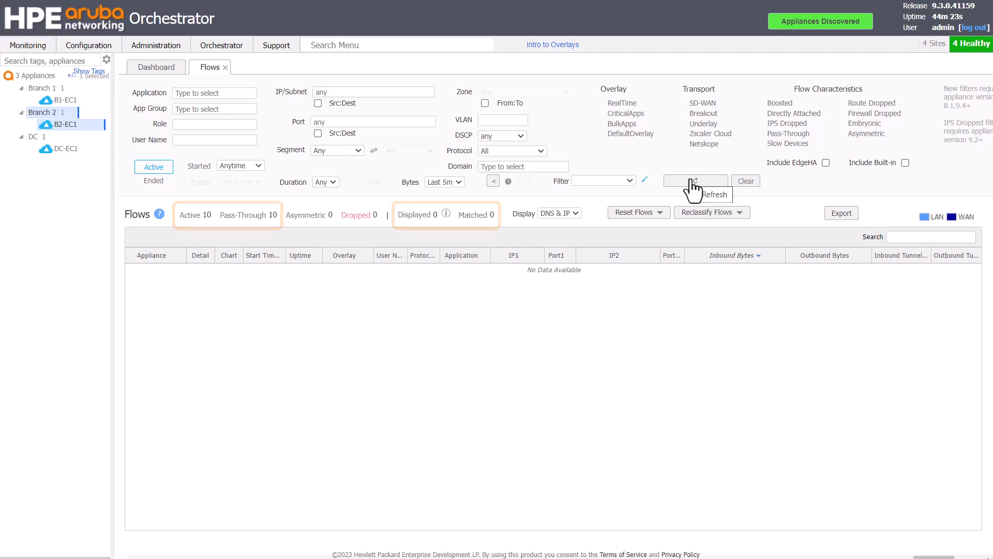
List the Branch 2 appliance's flows with built-in flows included, and reapply the filter with built-in flows excluded
left_click(879, 163)
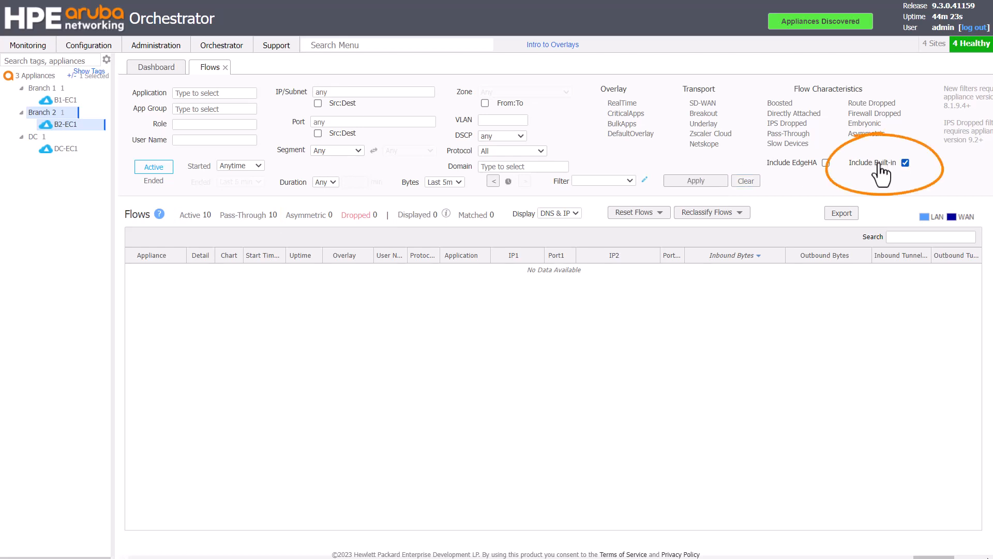
left_click(712, 181)
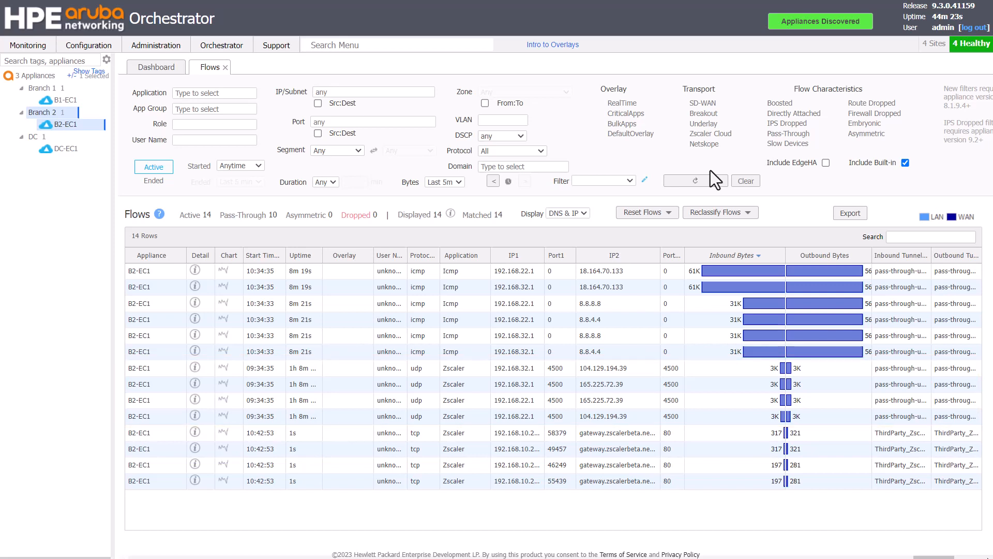
left_click(905, 162)
left_click(704, 182)
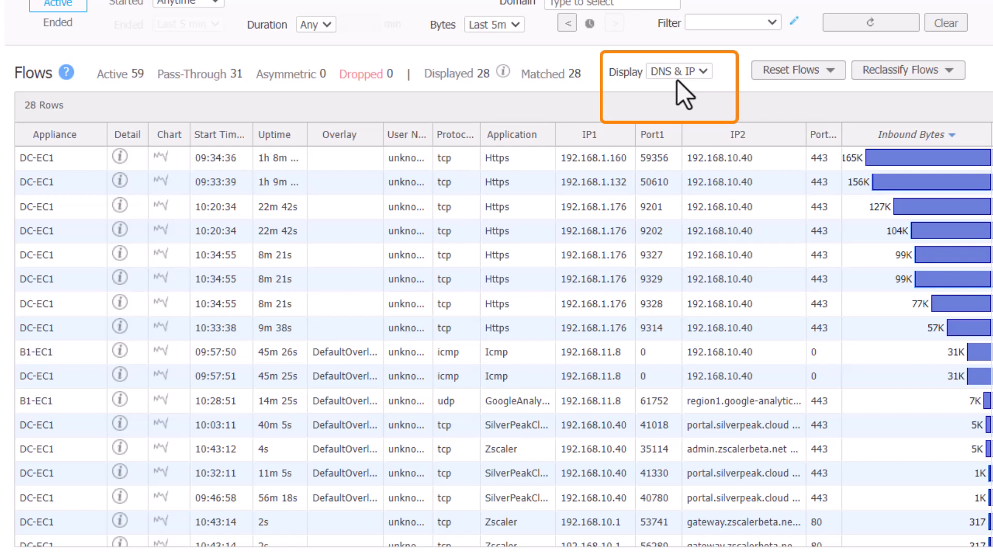
Switch the flow table's address display to DNS only, and change it to IP only
left_click(689, 73)
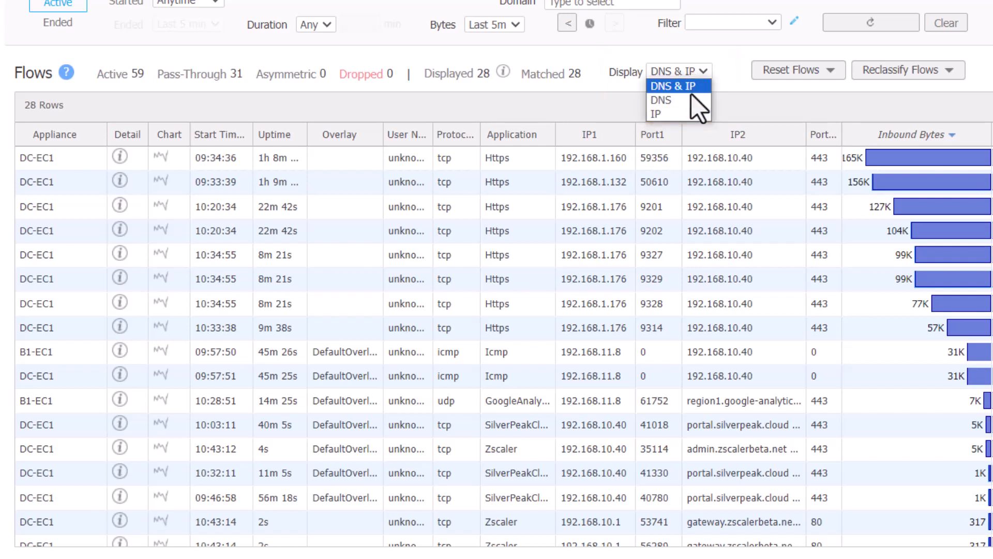
left_click(691, 99)
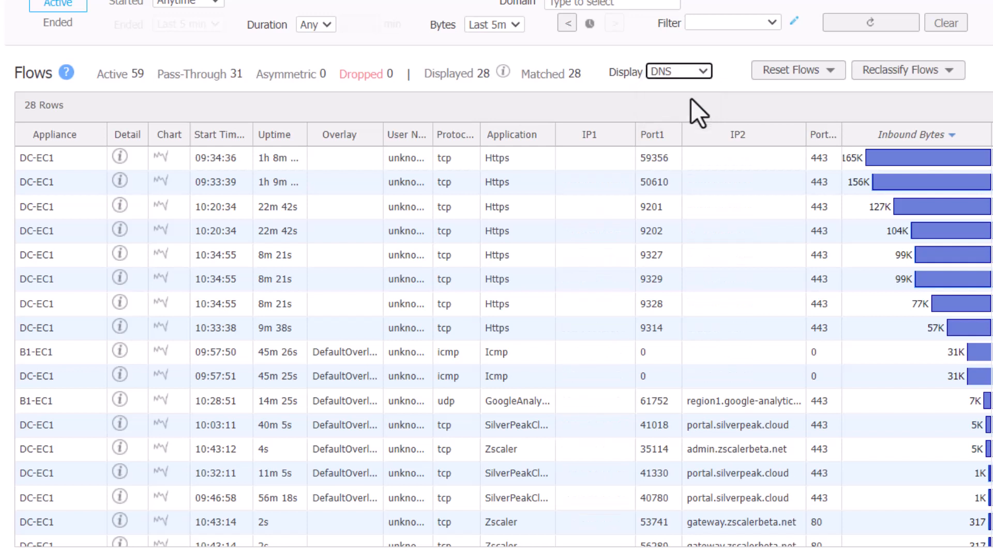
left_click(693, 73)
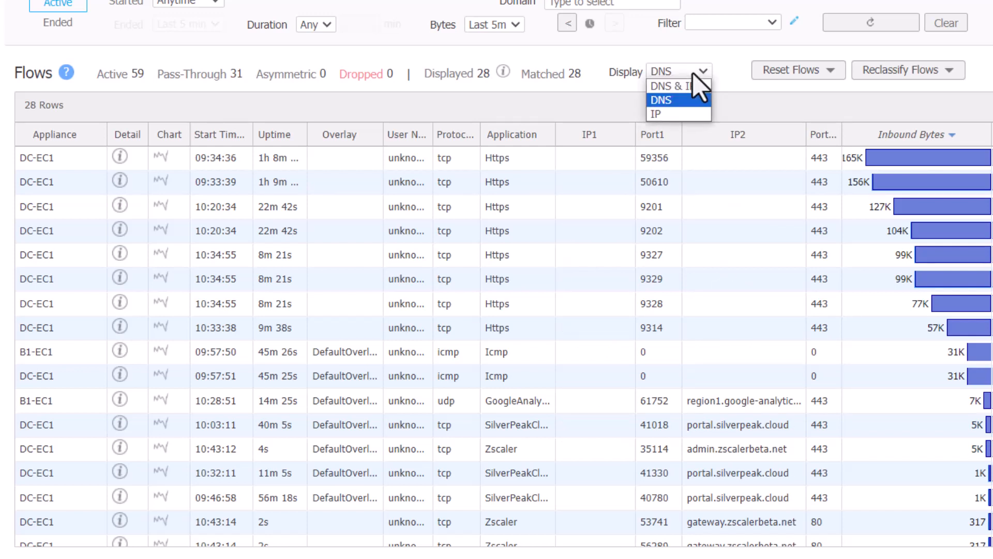
left_click(686, 115)
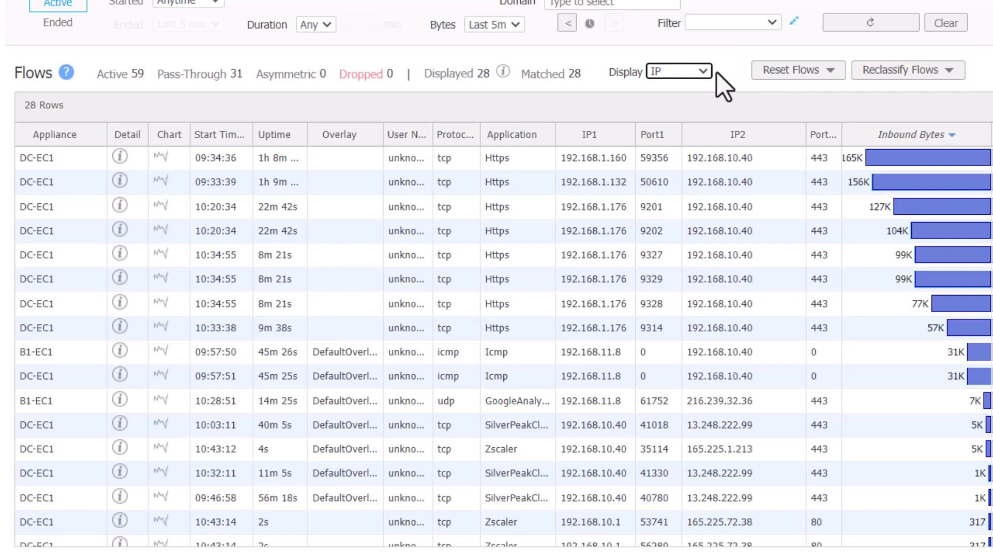
Review the available options for resetting and reclassifying flows
left_click(789, 73)
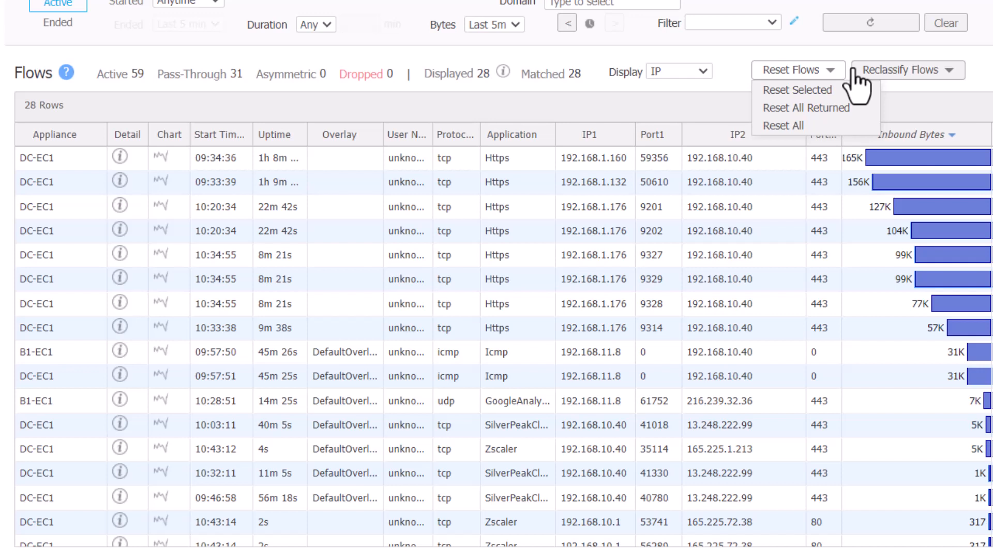
mouse_move(907, 75)
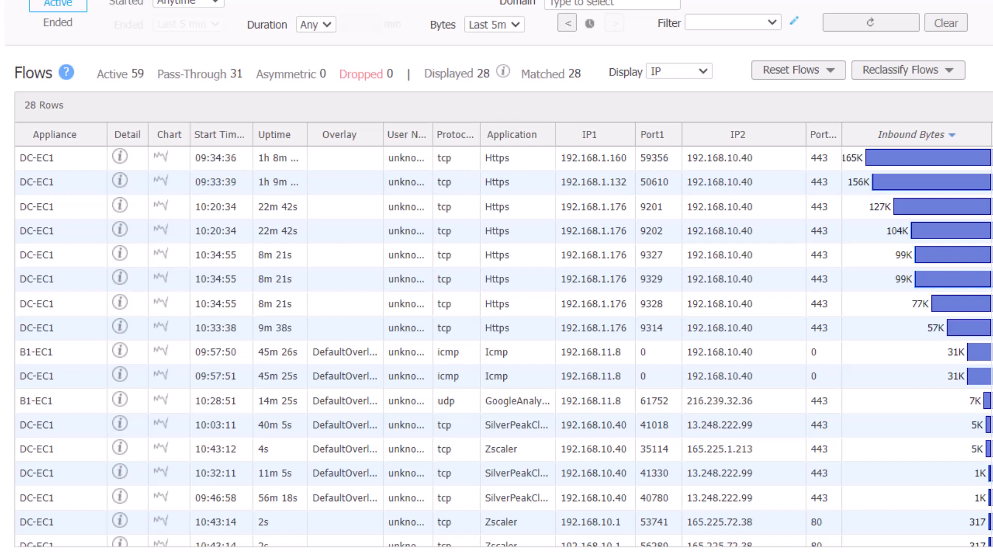
left_click(832, 72)
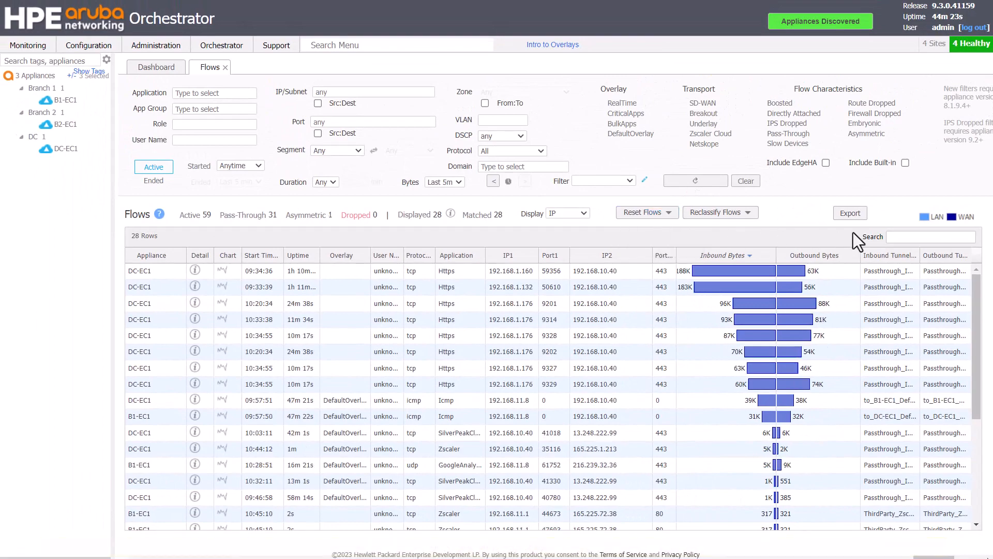
Search the flow table for icmp
left_click(894, 236)
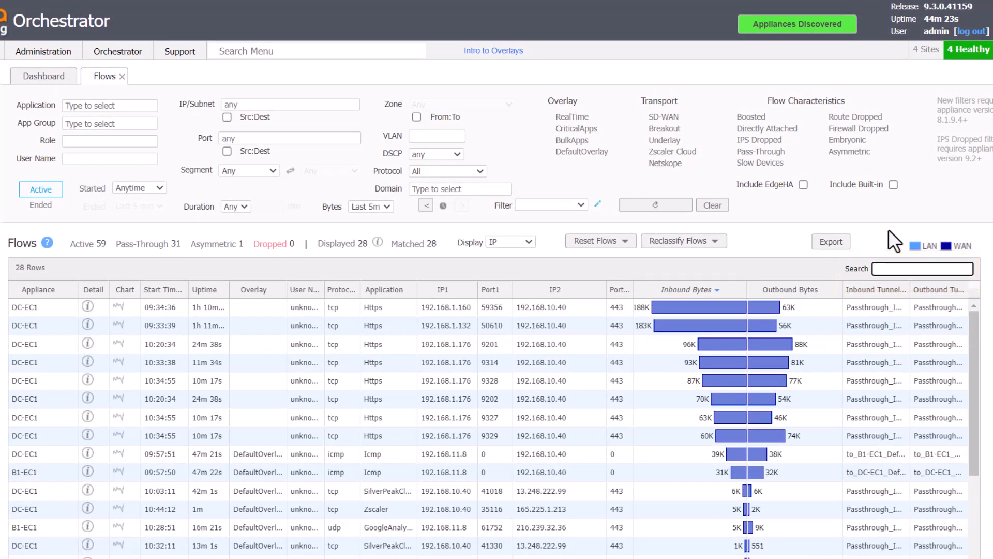
type("icmp")
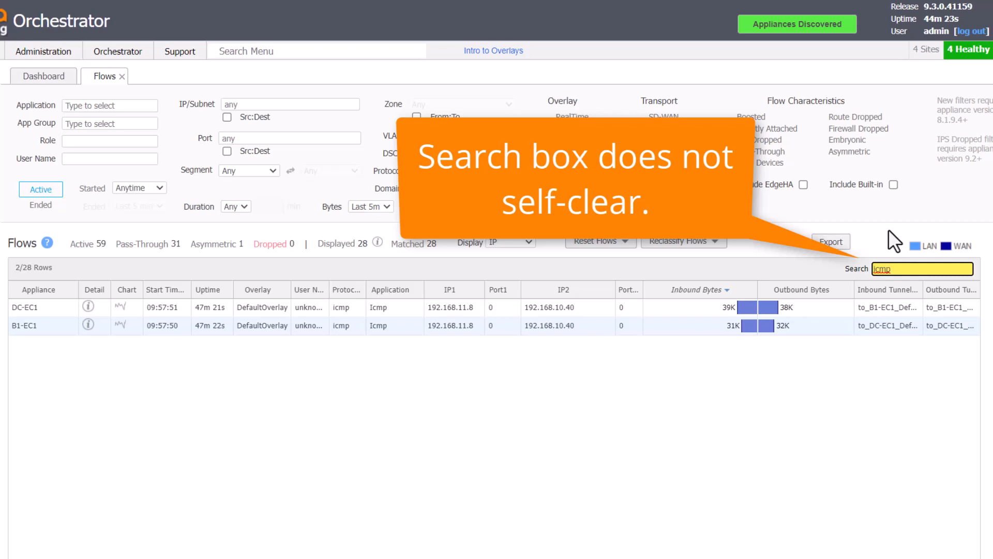
Close the Flows view, reopen Active & Recent Flows, and clear the flow filters
left_click(122, 77)
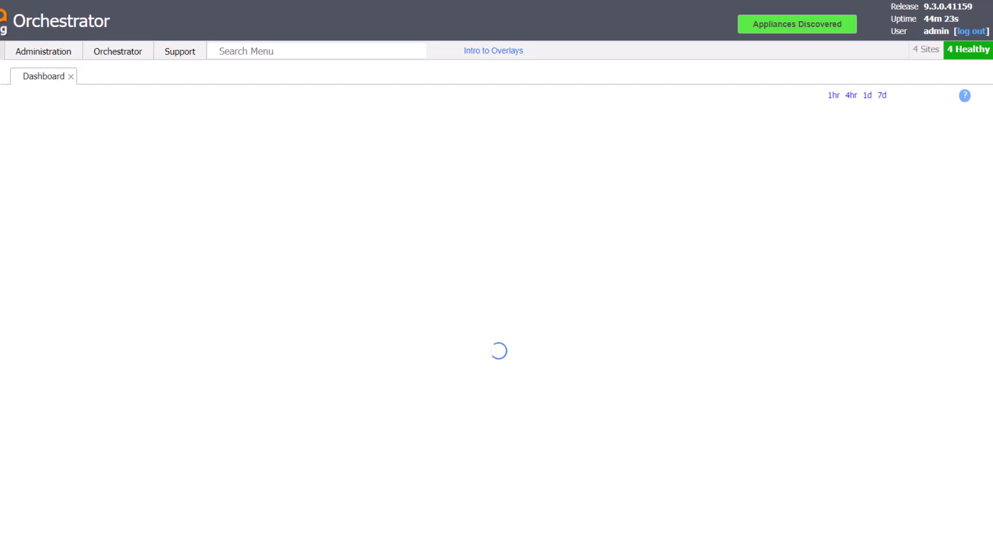
mouse_move(0, 51)
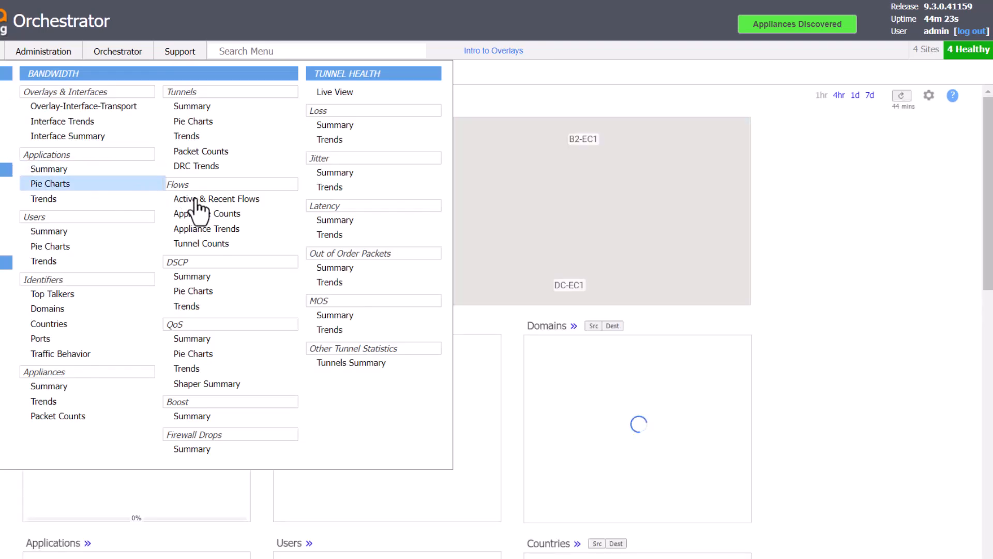
left_click(207, 198)
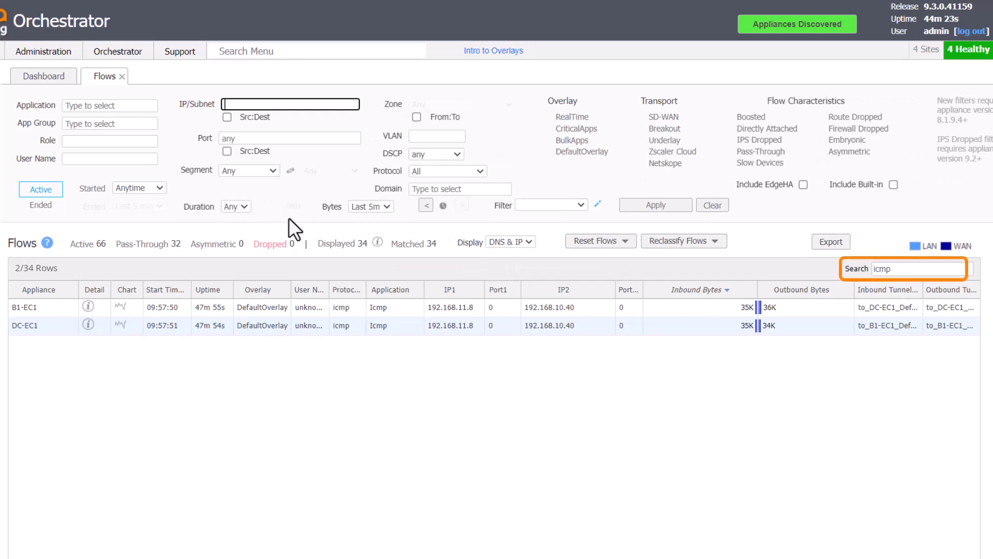
left_click(711, 206)
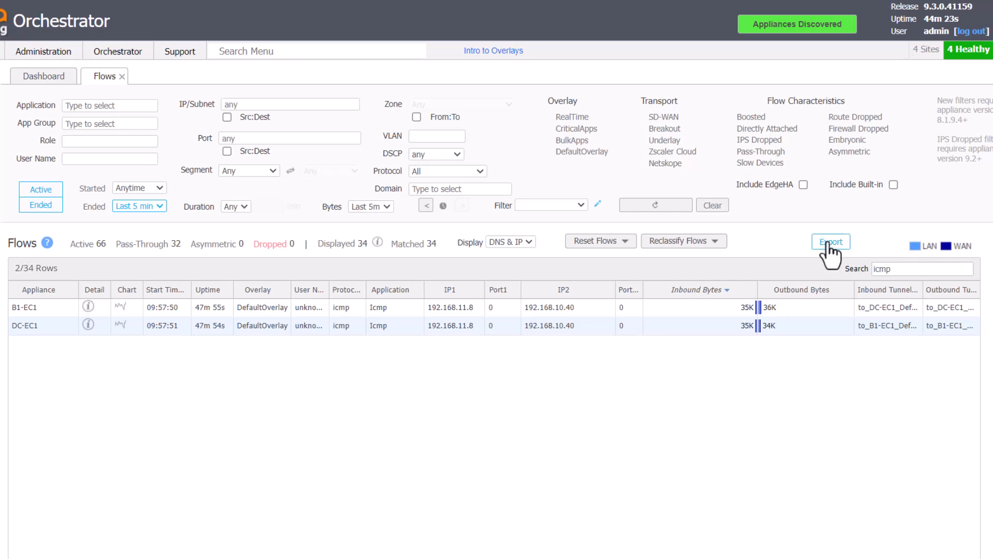
Review the Reset All Returned warning with the icmp search active, and cancel the reset
left_click(626, 241)
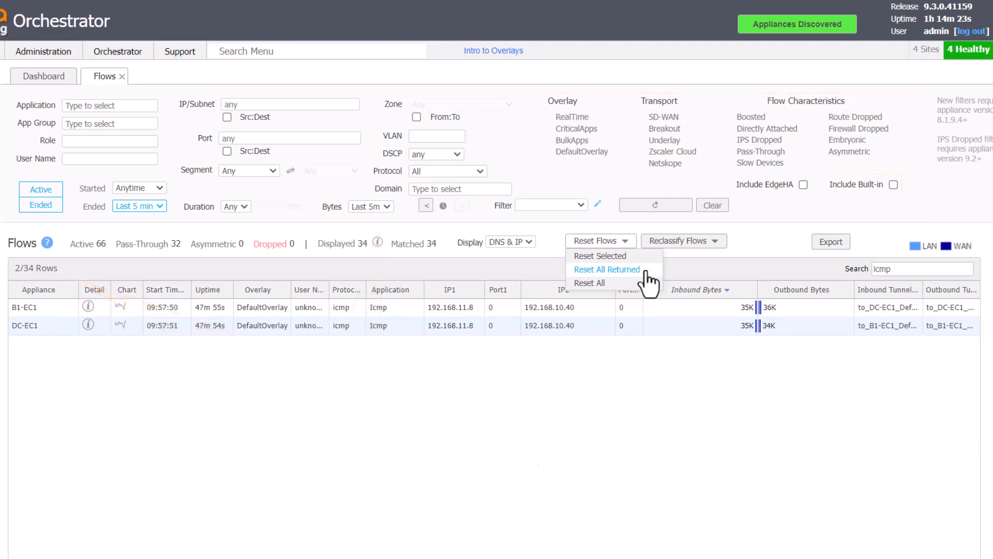
left_click(645, 271)
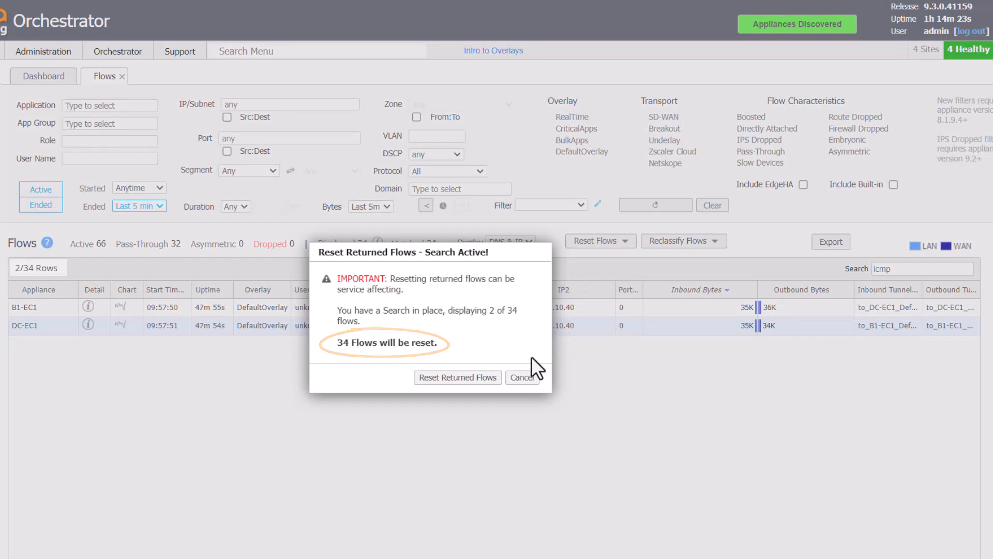
left_click(522, 378)
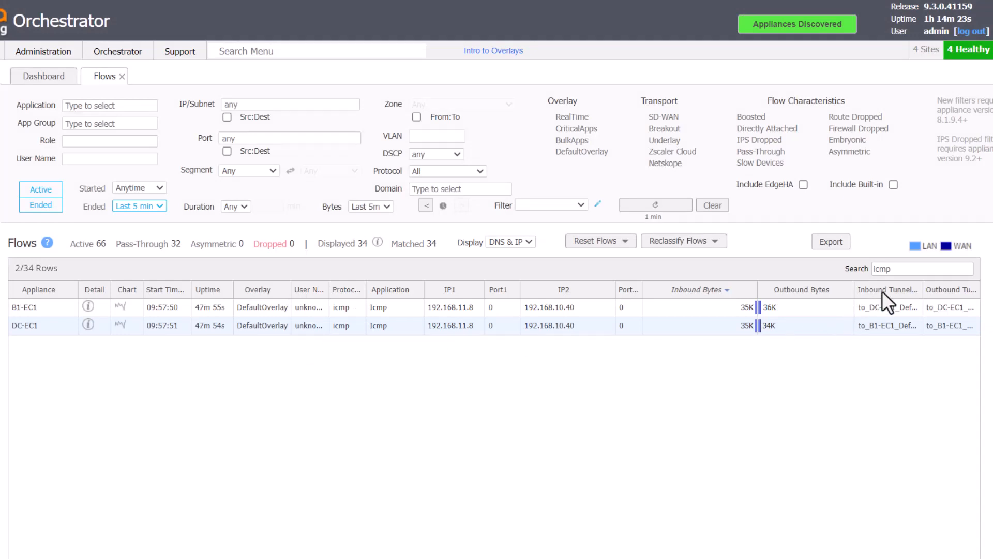
Remove the icmp search text and sort the flows by Outbound Bytes in descending order
left_click_drag(891, 268, 852, 269)
key("BackSpace")
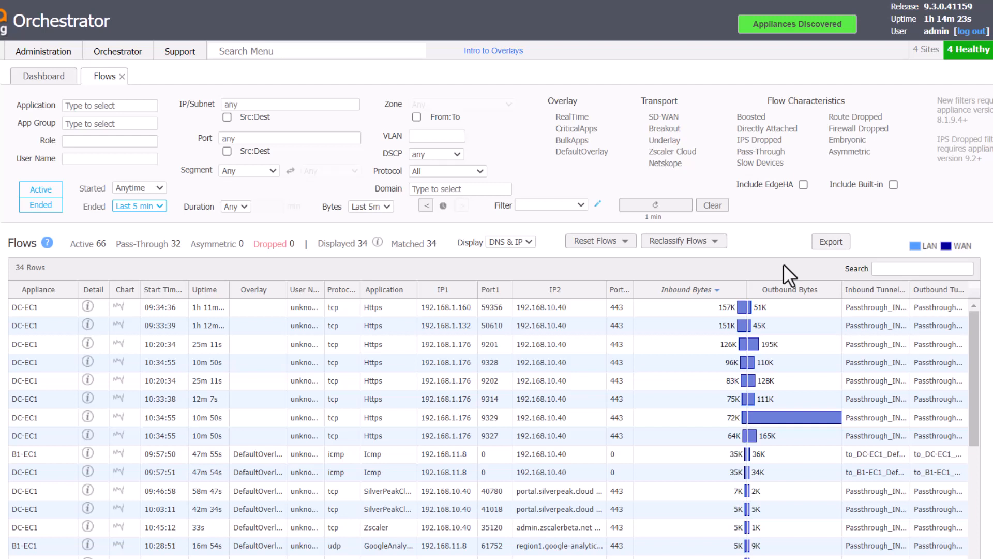
left_click(800, 287)
left_click(800, 287)
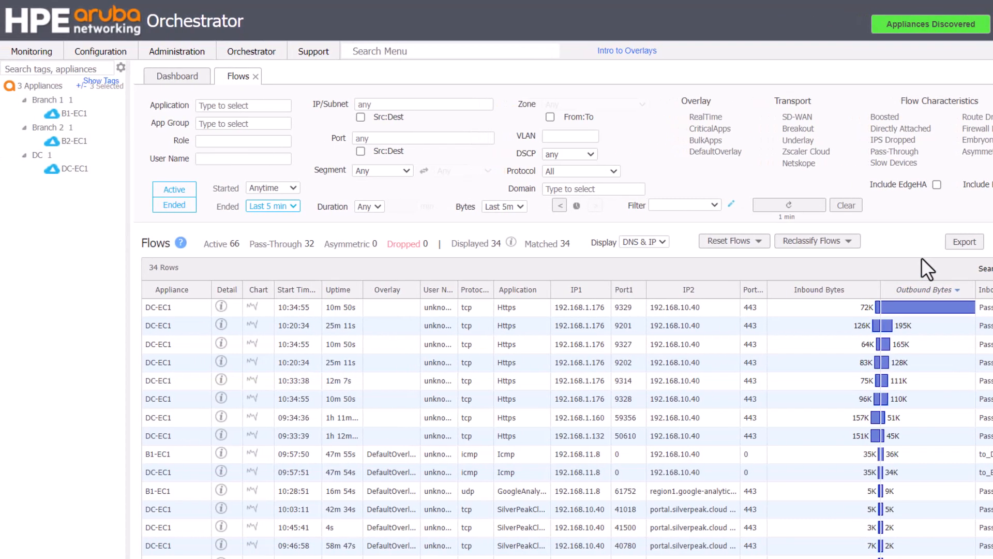
View the Top Talkers report and return to the Flows view
left_click(50, 51)
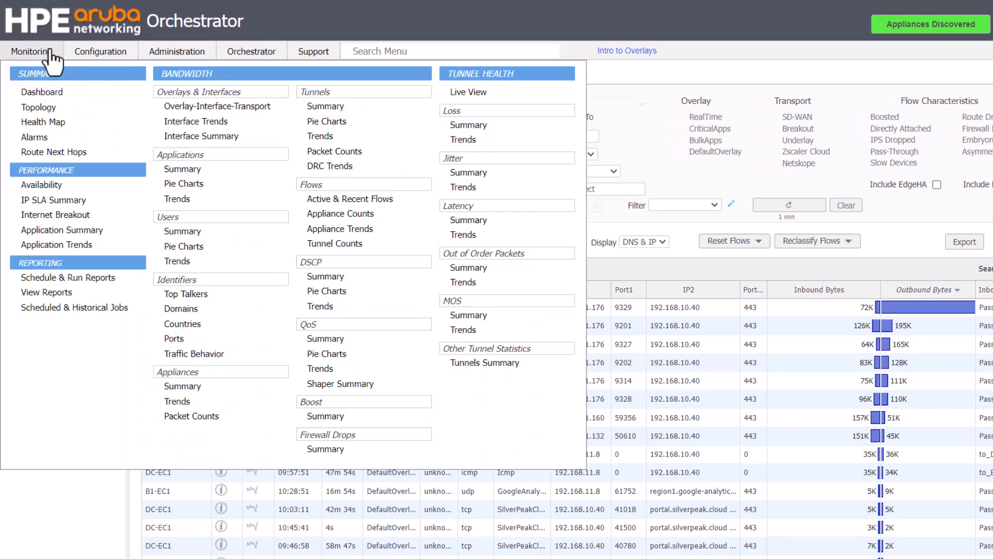
left_click(228, 293)
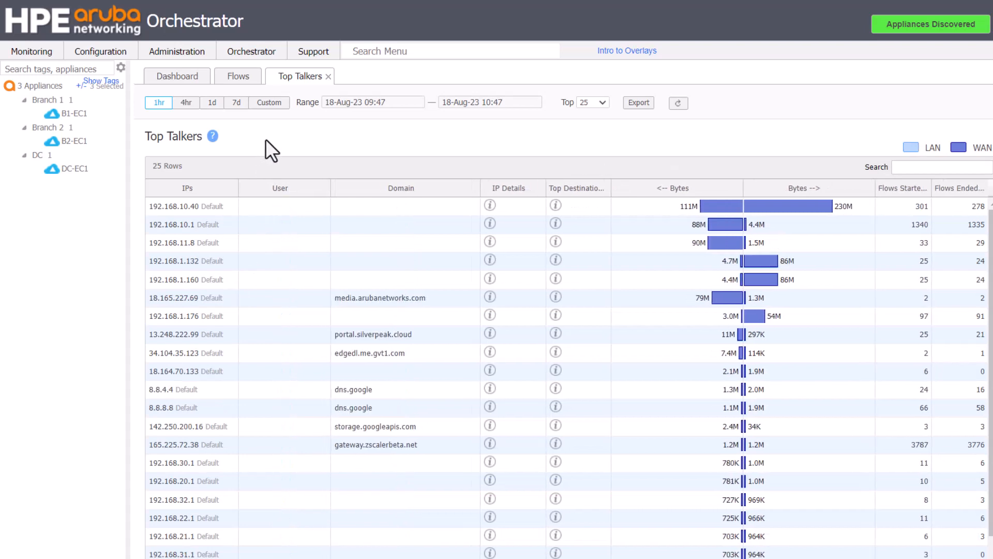
left_click(238, 83)
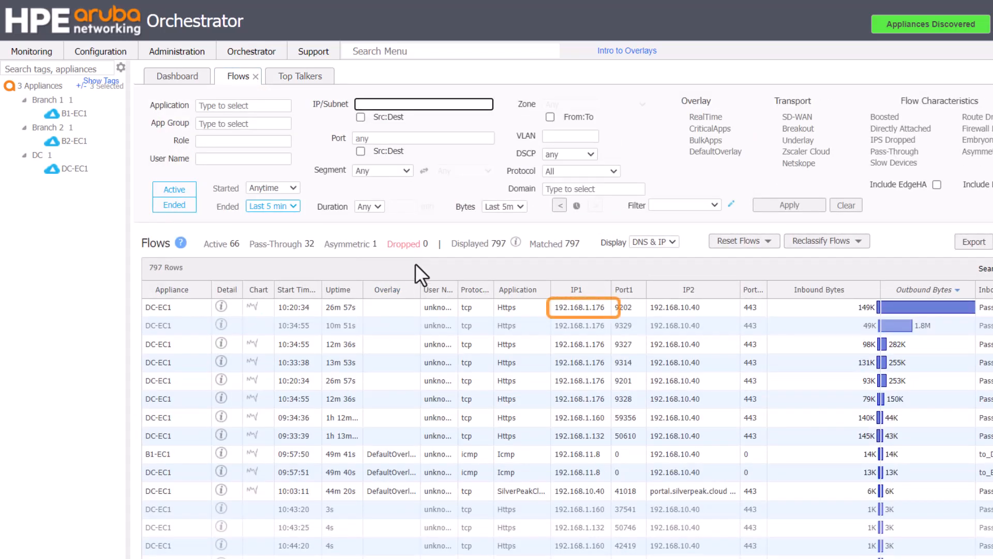
Filter the flows by the IP address 192.168.1.176
type("192")
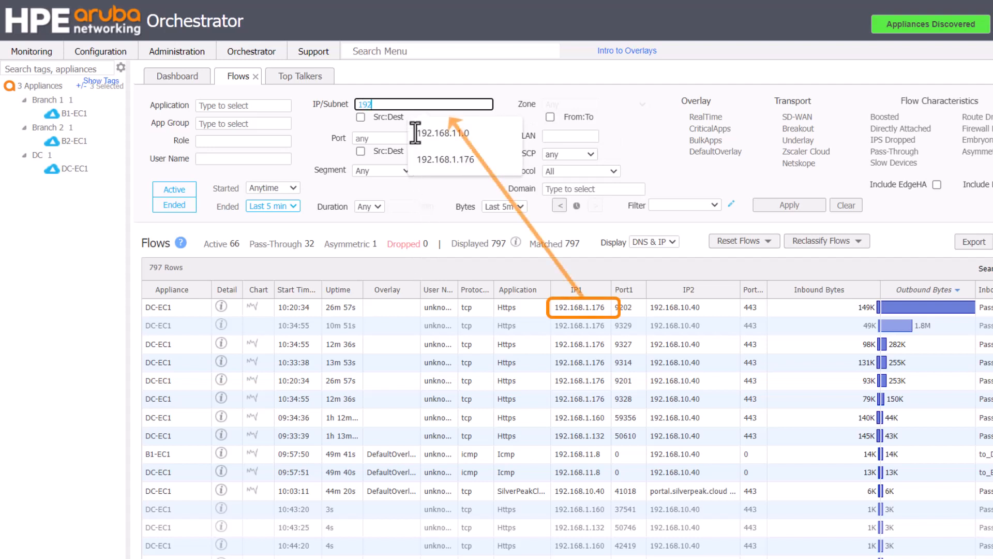
type(".168.1.176")
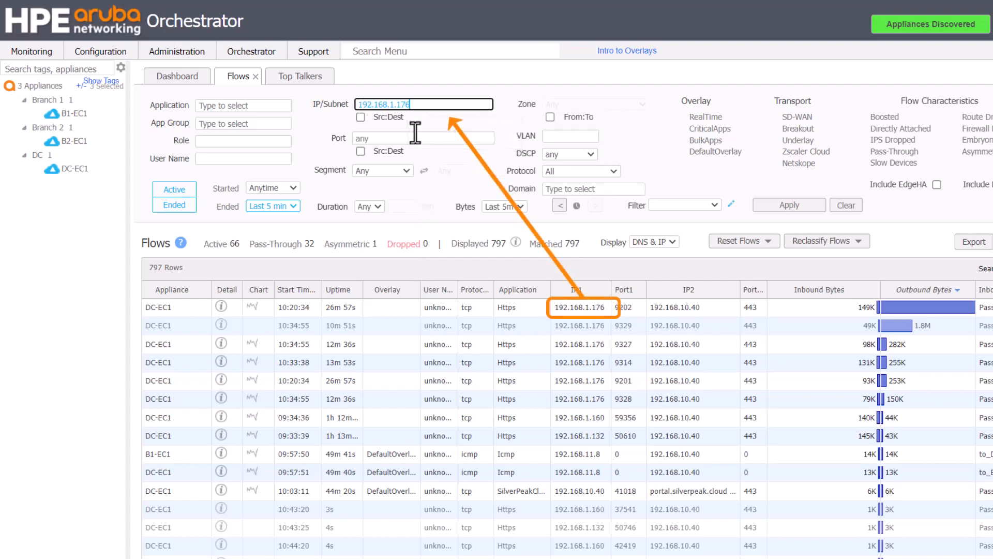
key("Return")
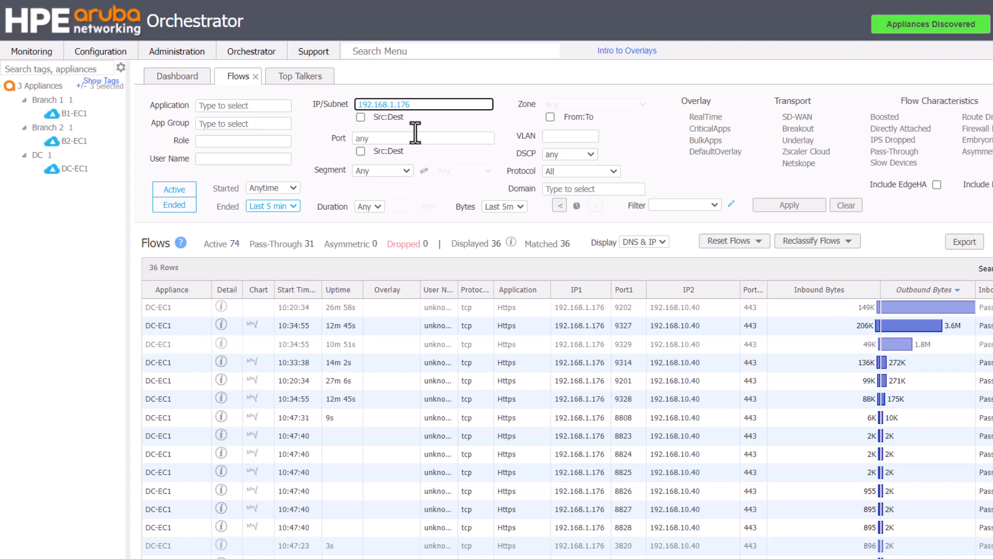
Clear the existing filters and list only Firewall Dropped flows
left_click(845, 205)
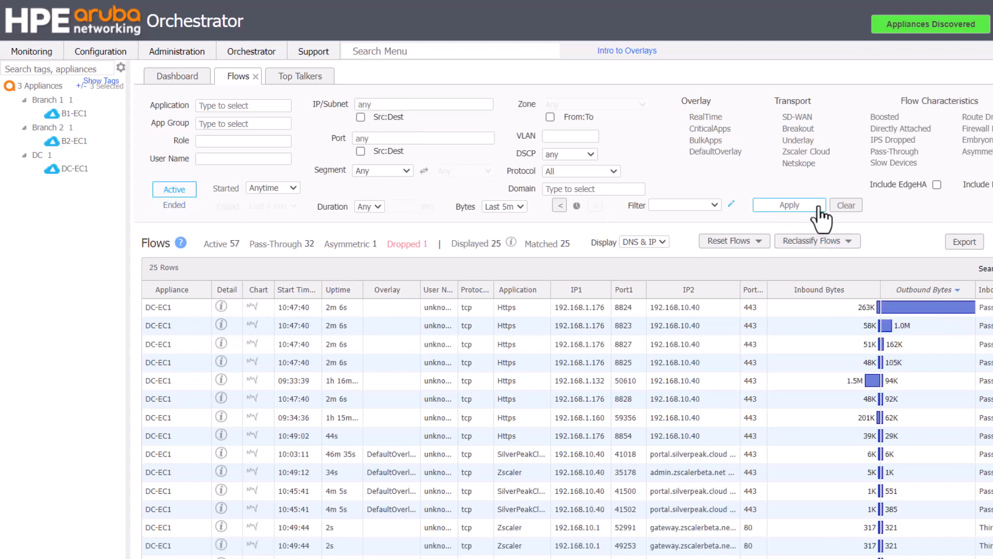
left_click(963, 129)
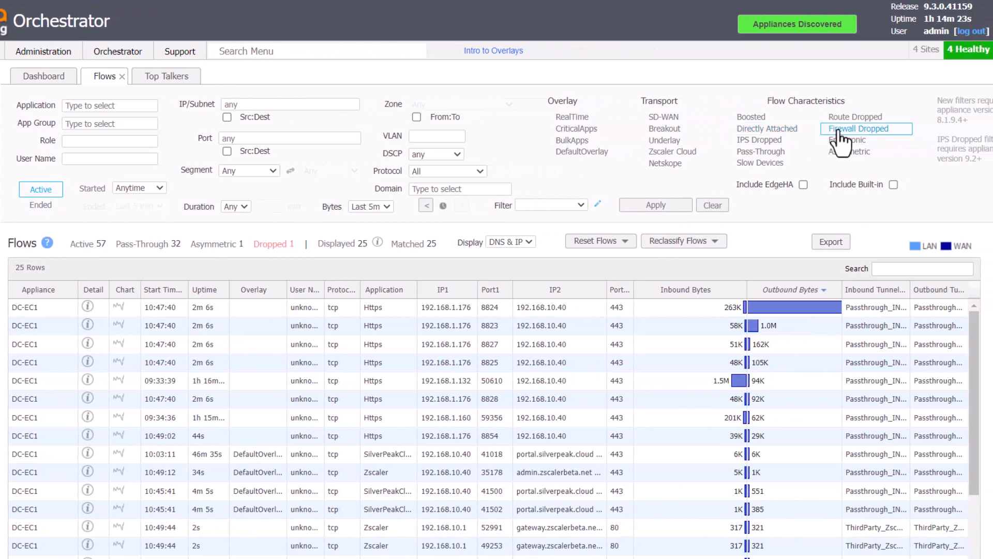
left_click(661, 205)
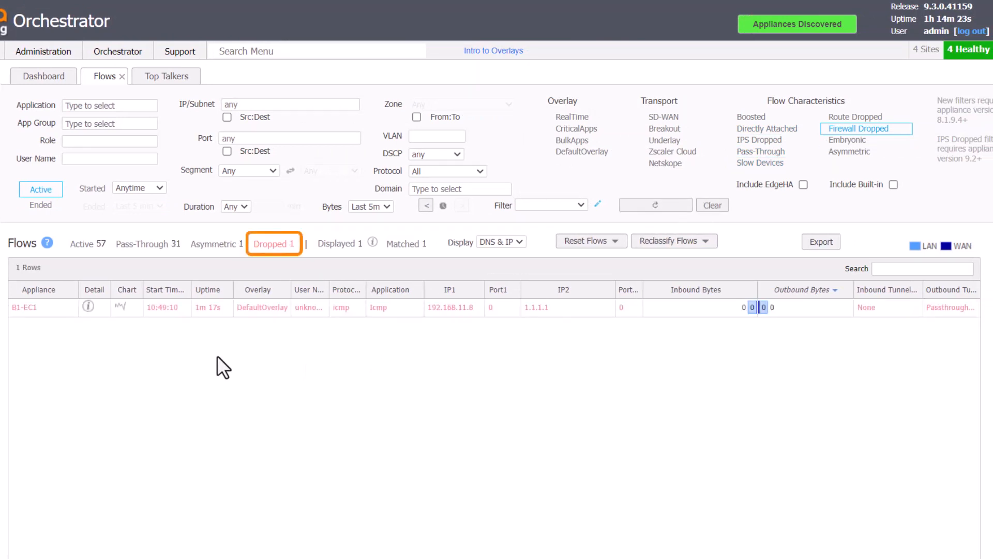
Open the details of the dropped icmp flow to 1.1.1.1 and examine its Security section
left_click(87, 307)
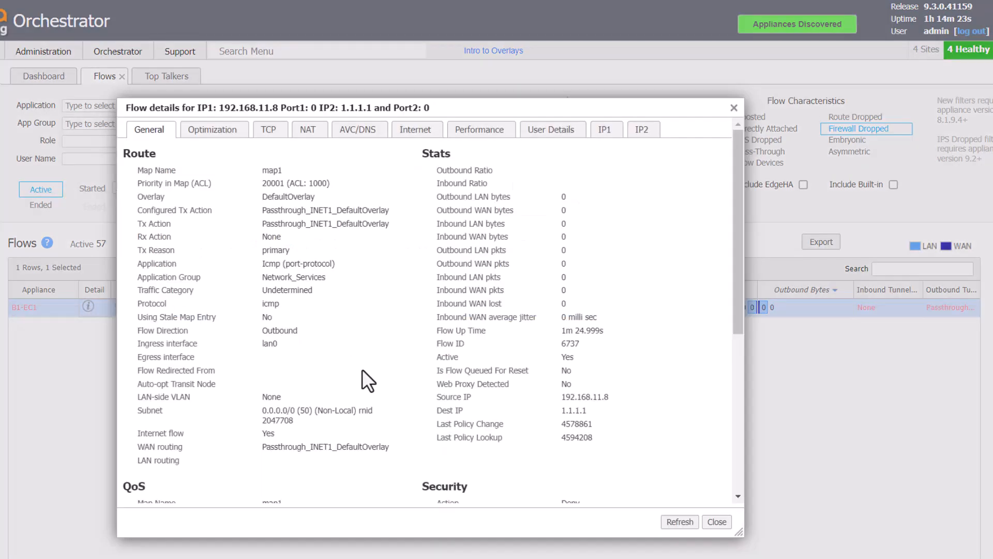
scroll(504, 359, "down", 5)
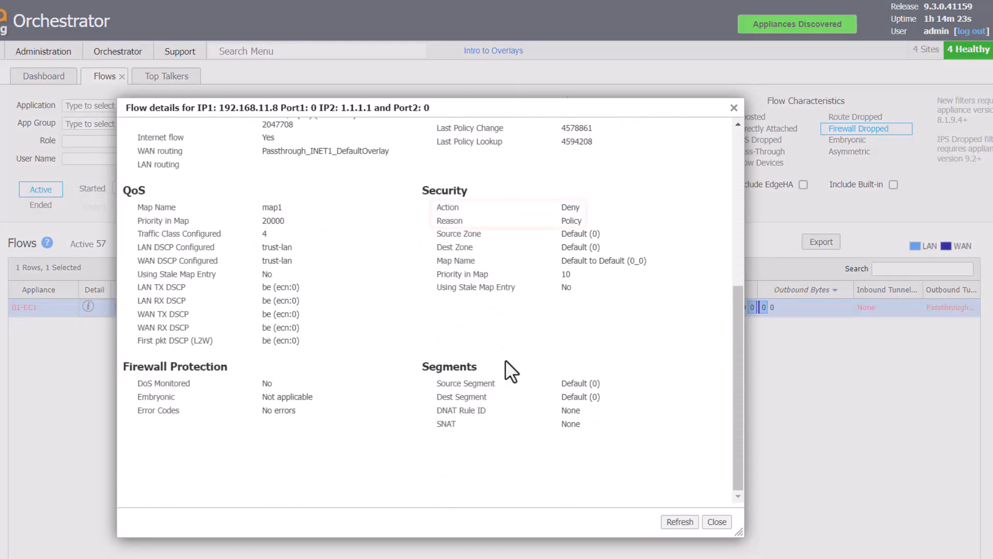